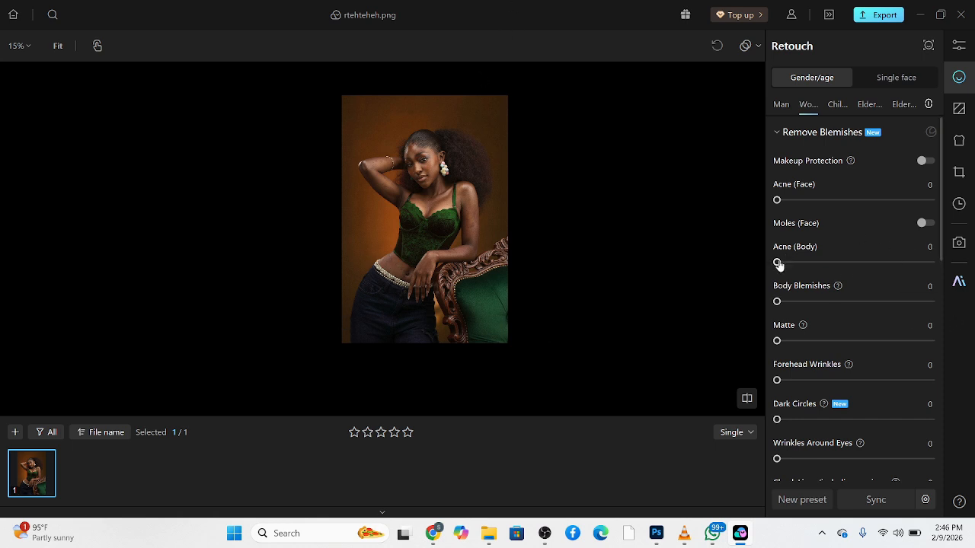
Set Acne (Face) and Acne (Body) to 100 and enable Moles (Face) removal for the woman
drag(777, 200, 935, 202)
click(959, 203)
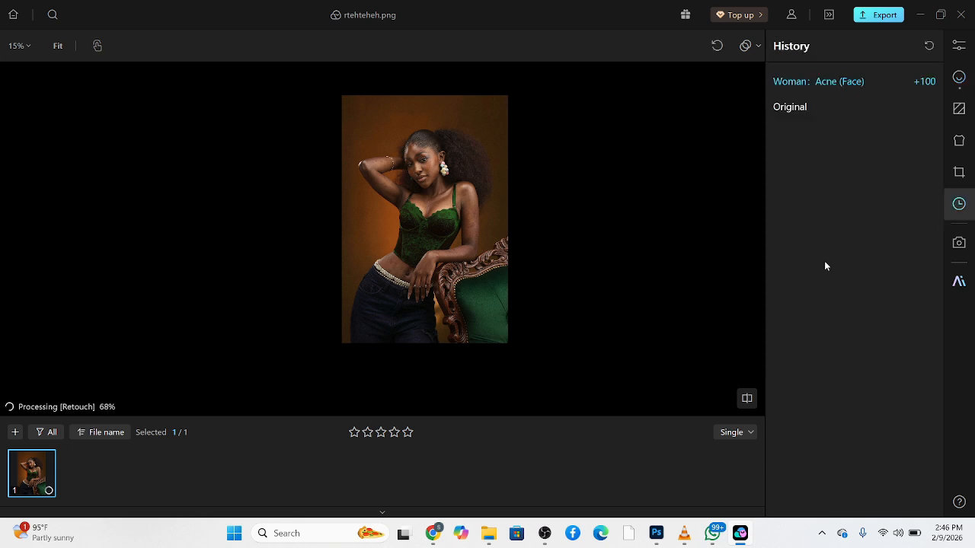
click(959, 77)
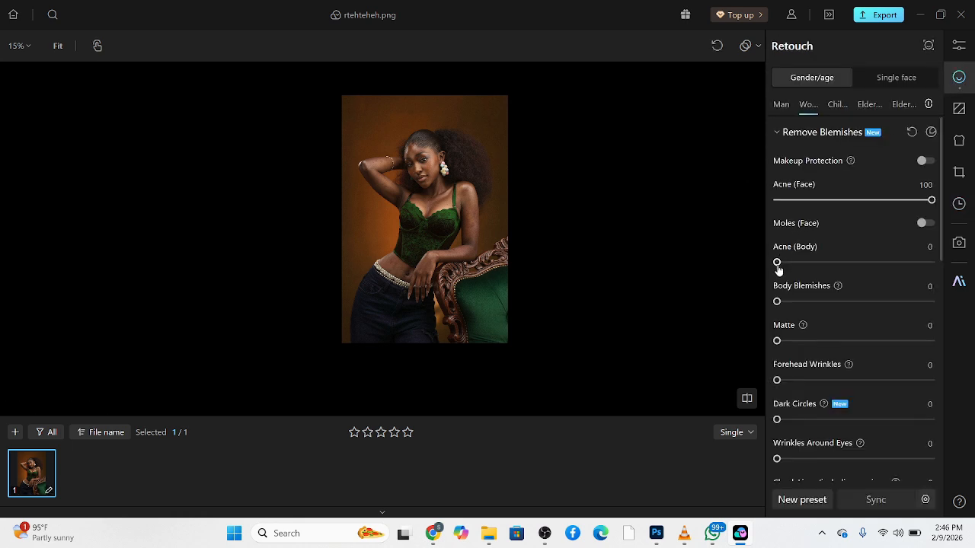
drag(777, 262, 937, 262)
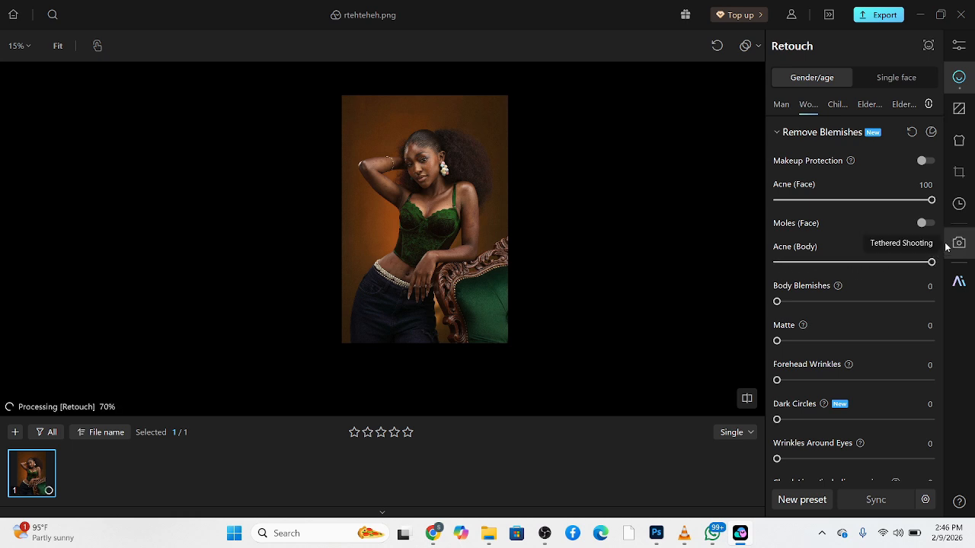
click(925, 223)
Set Body Blemishes to 100 and Dark Circles to 36 in the blemish removal settings
scroll(496, 183, up, 5)
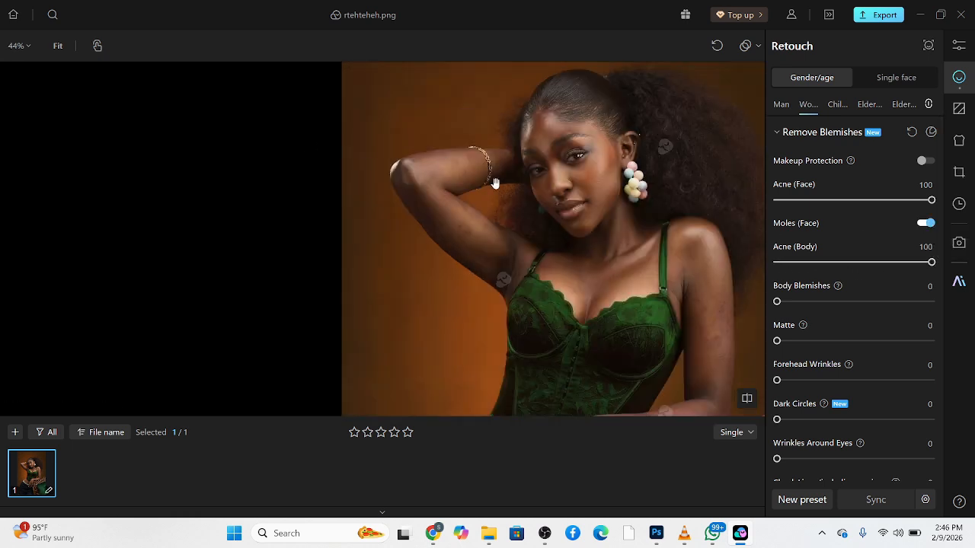
scroll(525, 131, up, 2)
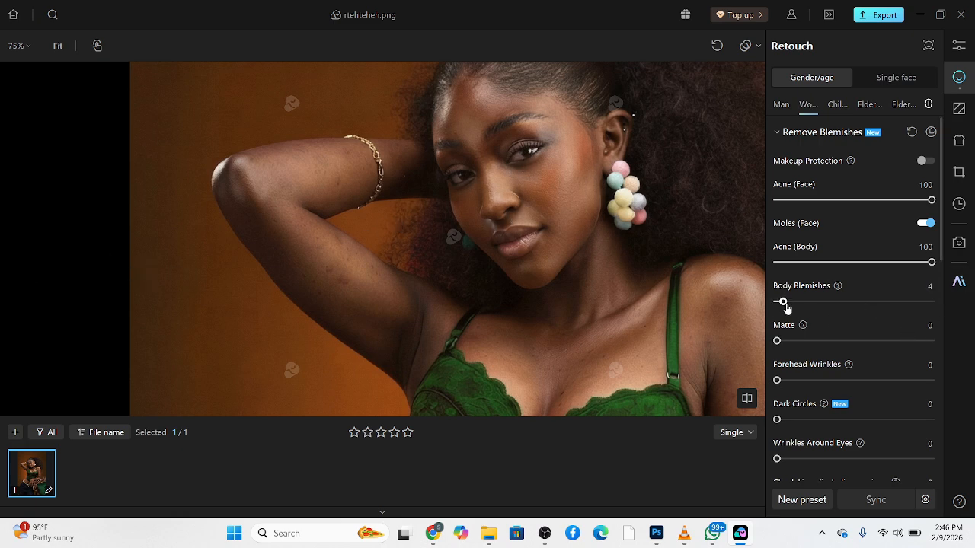
drag(777, 302, 932, 302)
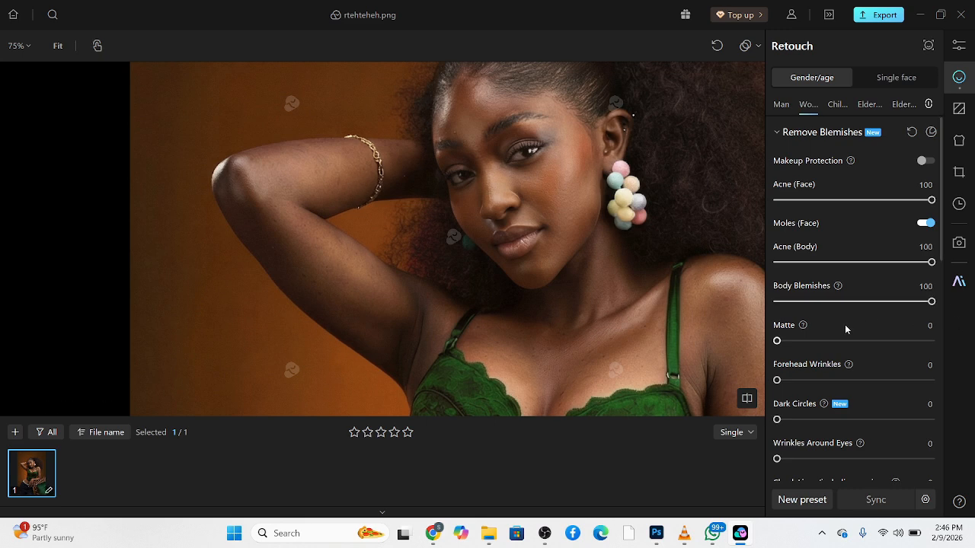
scroll(824, 317, down, 3)
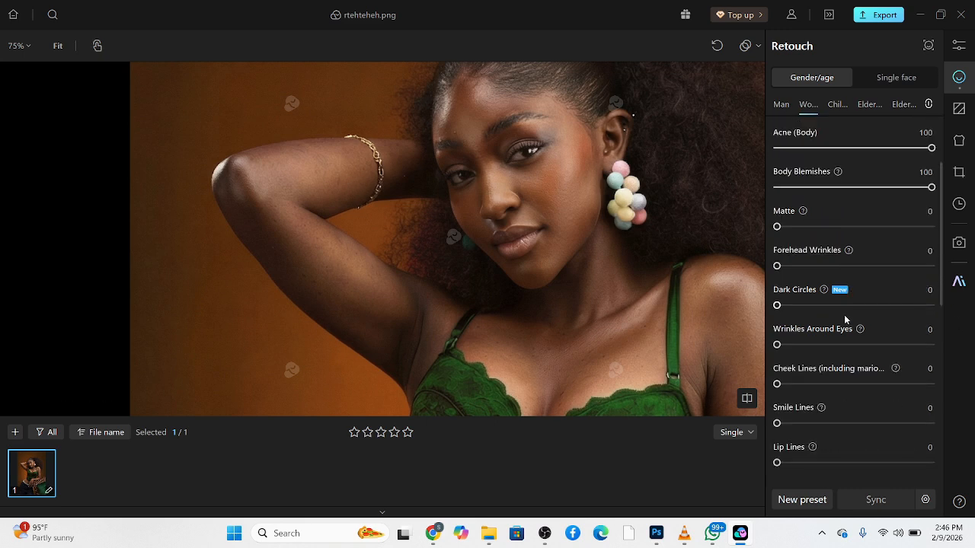
drag(777, 306, 832, 307)
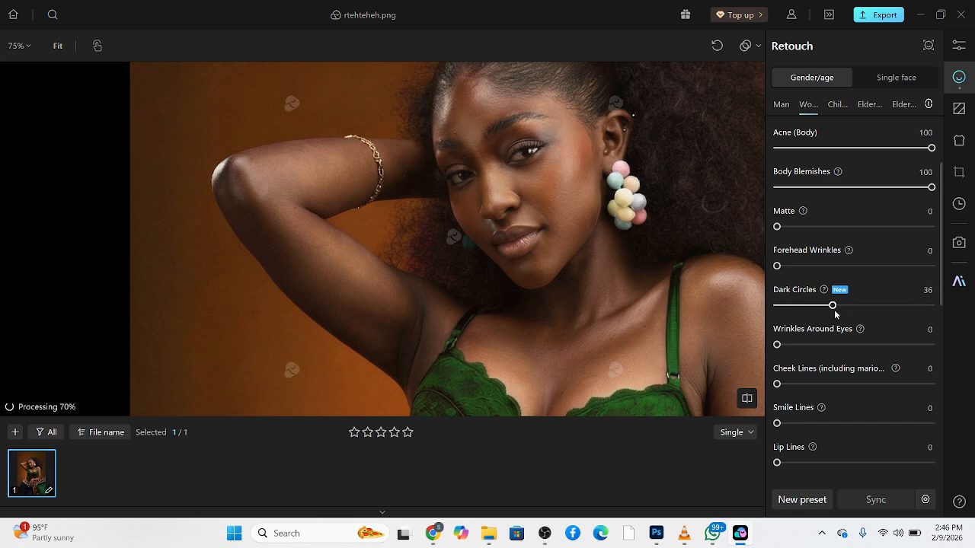
In the Skin settings, set the first Frequency Separation adjustment to 70 with its high-frequency enhancement at 5
scroll(825, 329, down, 2)
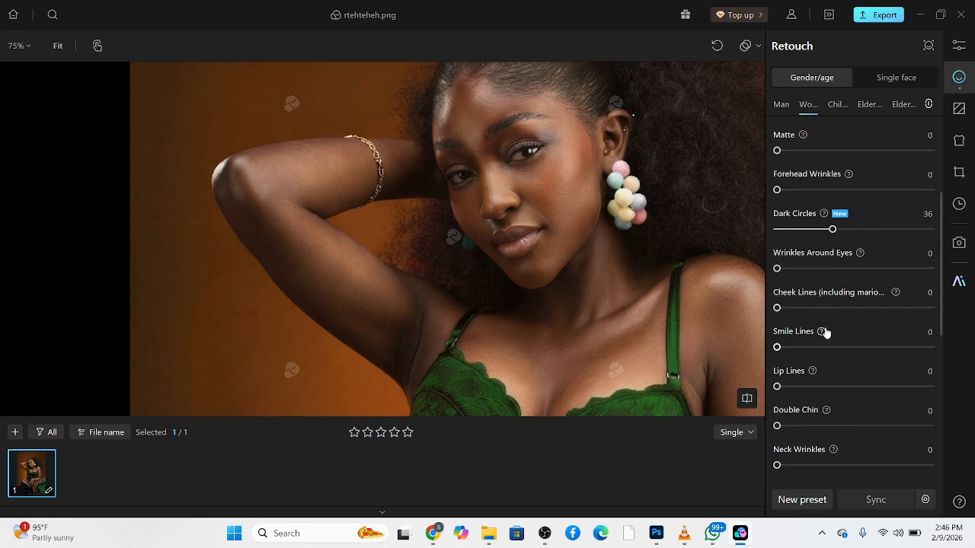
scroll(800, 312, down, 5)
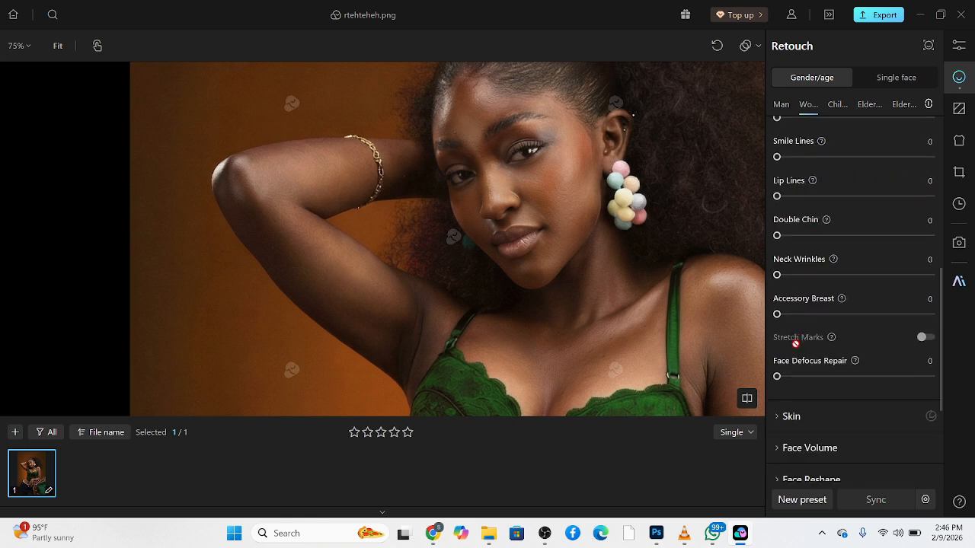
scroll(796, 343, down, 1)
click(785, 380)
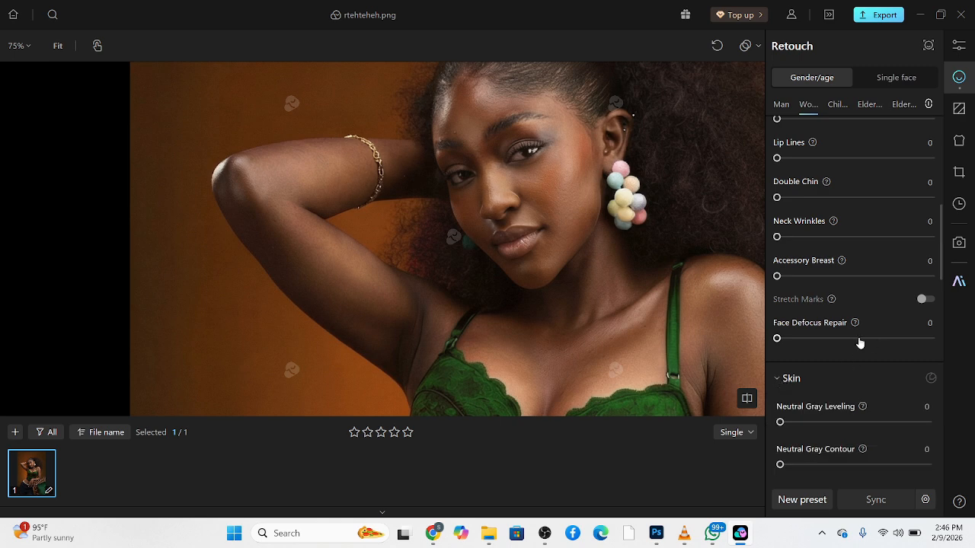
scroll(834, 349, down, 3)
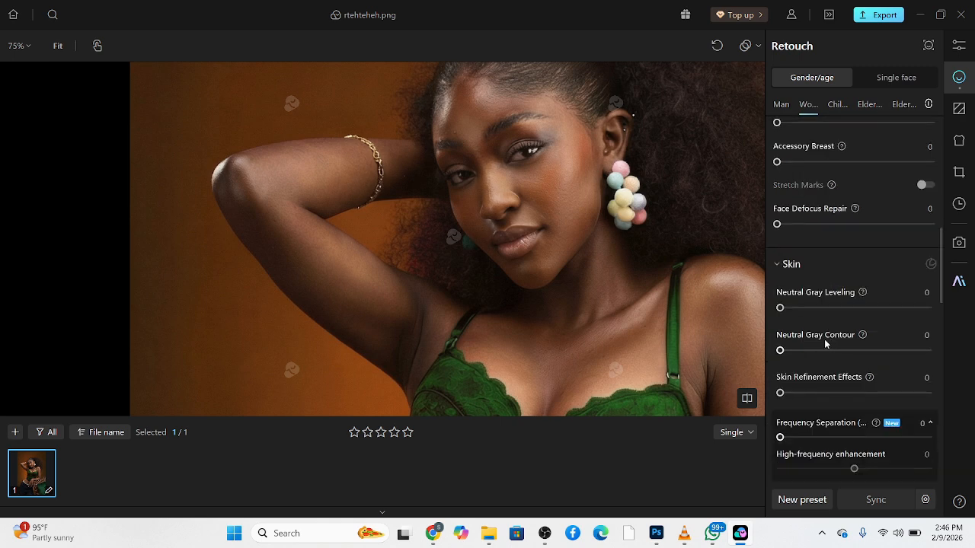
drag(595, 240, 576, 279)
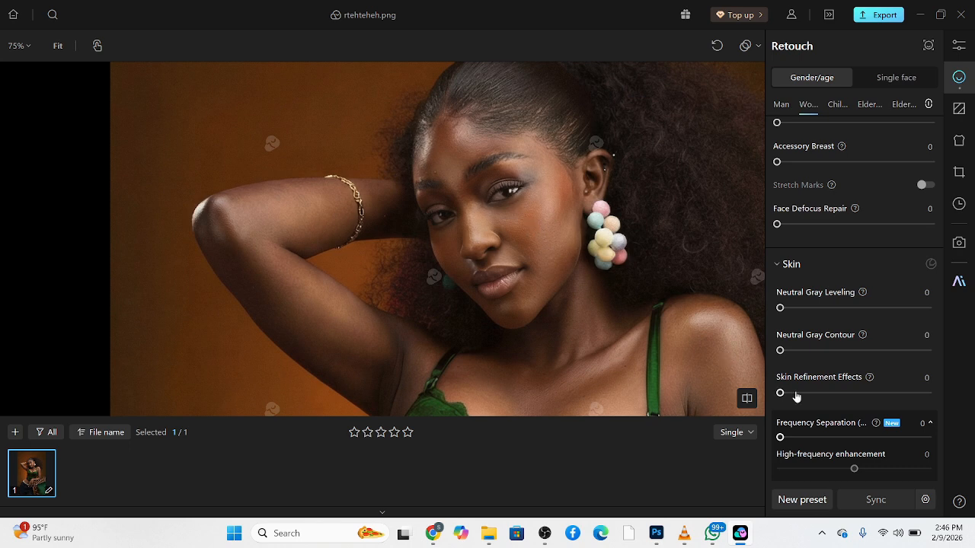
scroll(796, 396, down, 2)
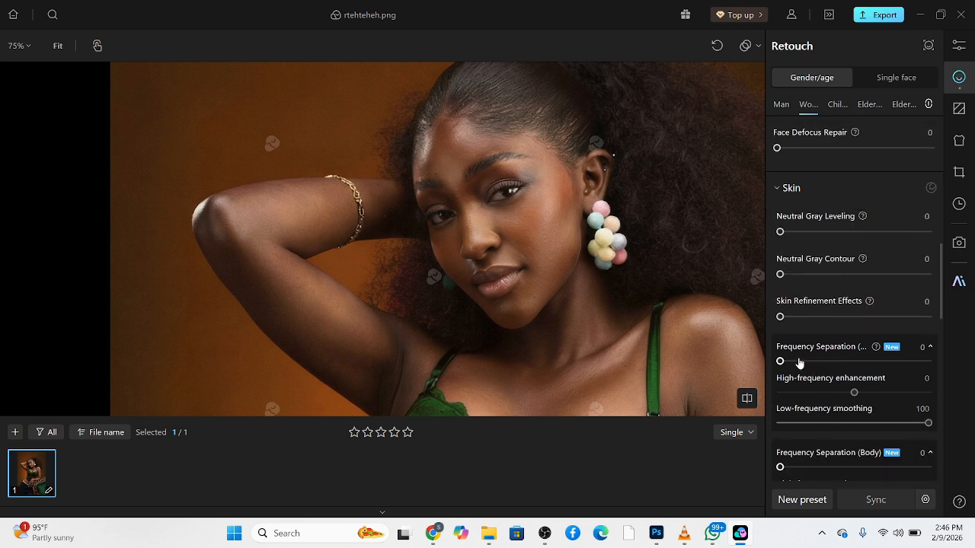
drag(780, 361, 884, 363)
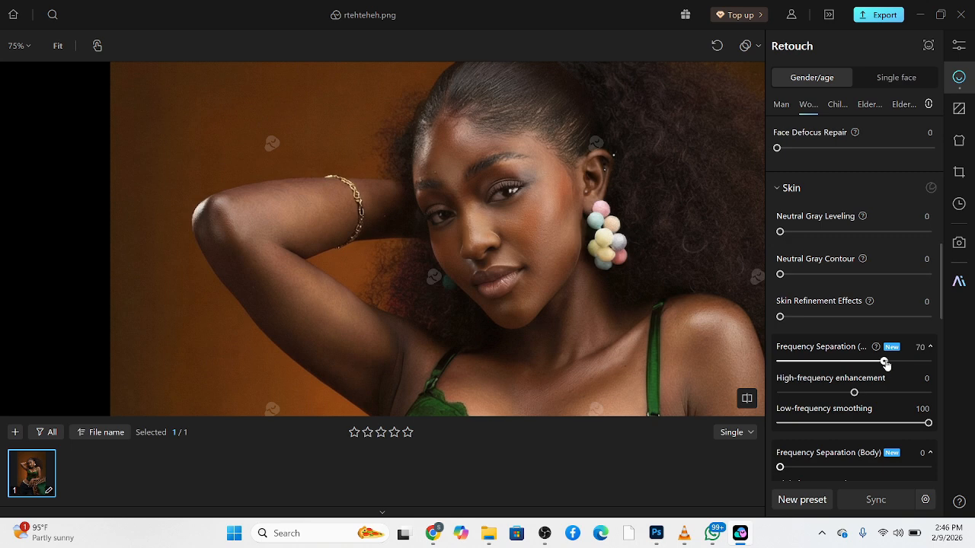
drag(854, 393, 859, 396)
Set Frequency Separation (Body) to 100, with low-frequency smoothing at 100 and high-frequency enhancement at 24
scroll(850, 367, down, 1)
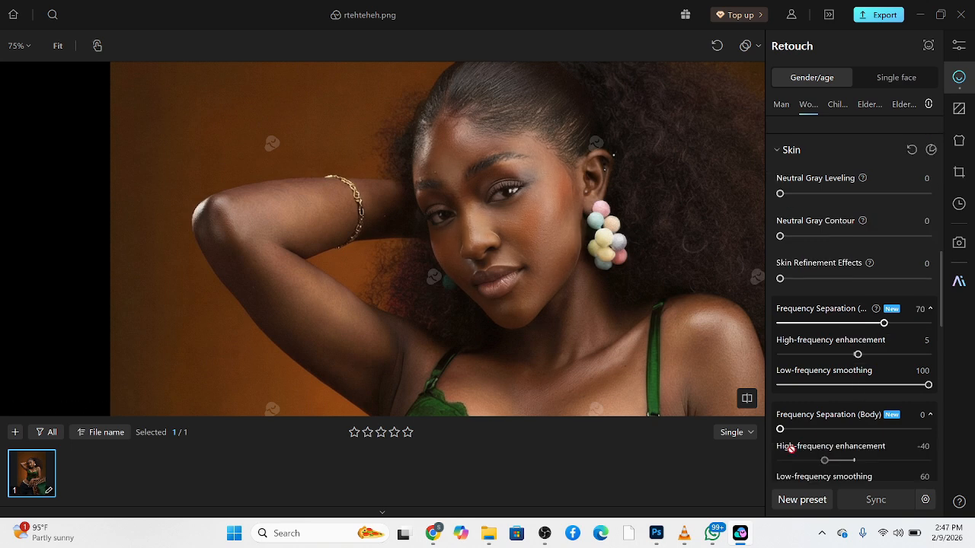
scroll(838, 420, down, 1)
drag(781, 392, 931, 390)
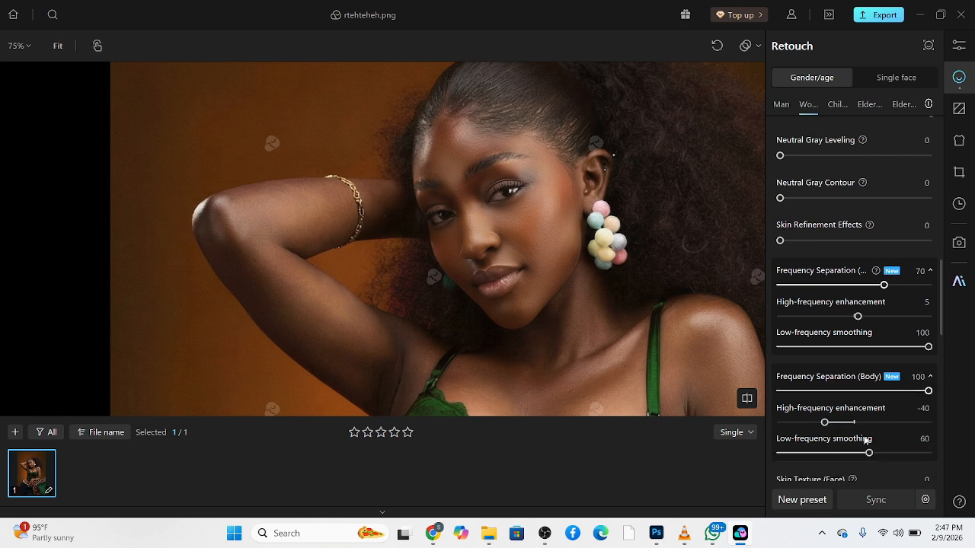
drag(879, 457, 940, 461)
click(872, 422)
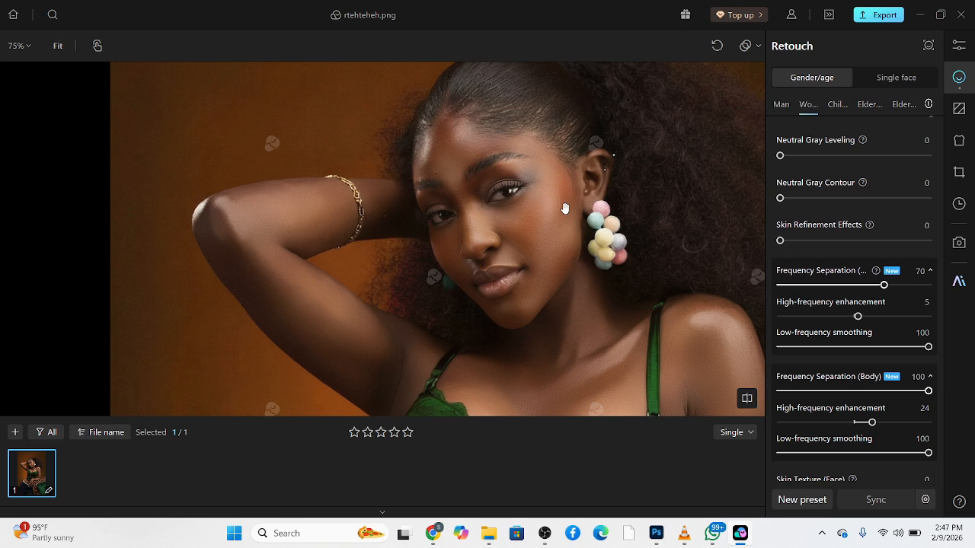
Set AI Retouch (Face) to 38, Skin Refinement Effects to 35, Neutral Gray Leveling to 72 and Neutral Gray Contour to 86
scroll(843, 333, down, 3)
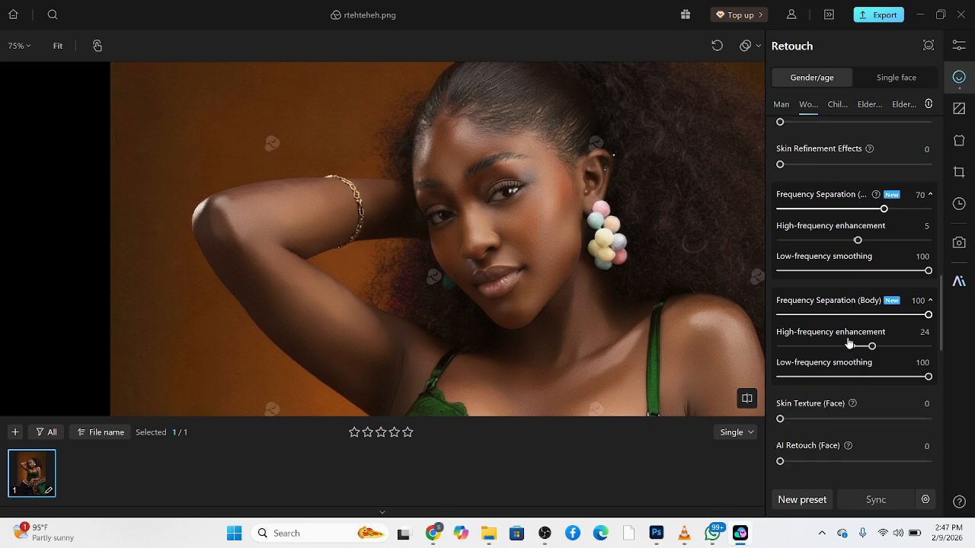
drag(780, 424, 835, 423)
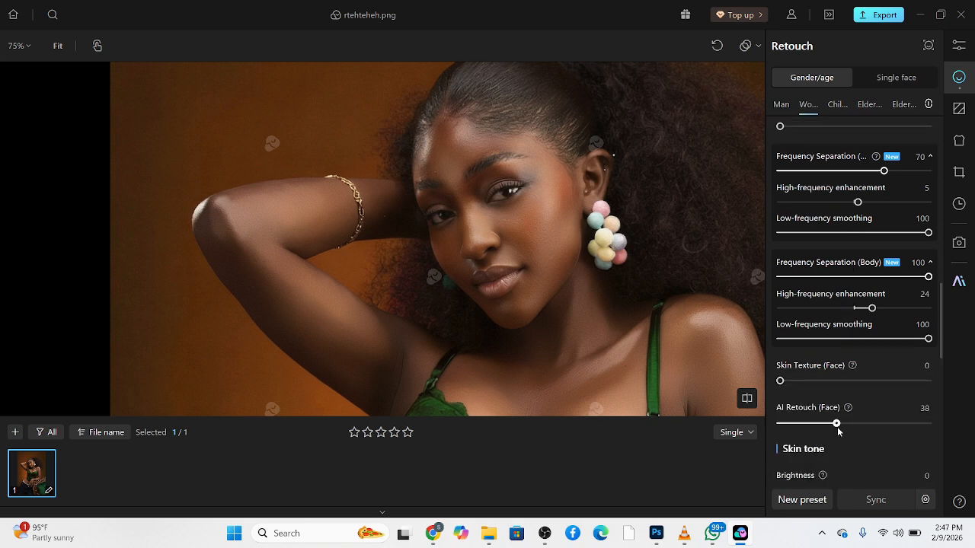
scroll(845, 358, up, 3)
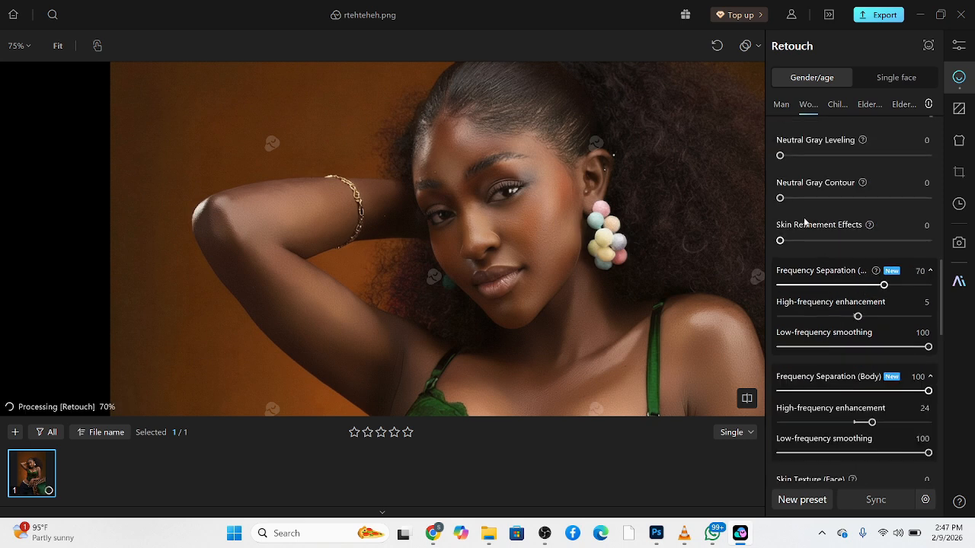
drag(781, 241, 830, 242)
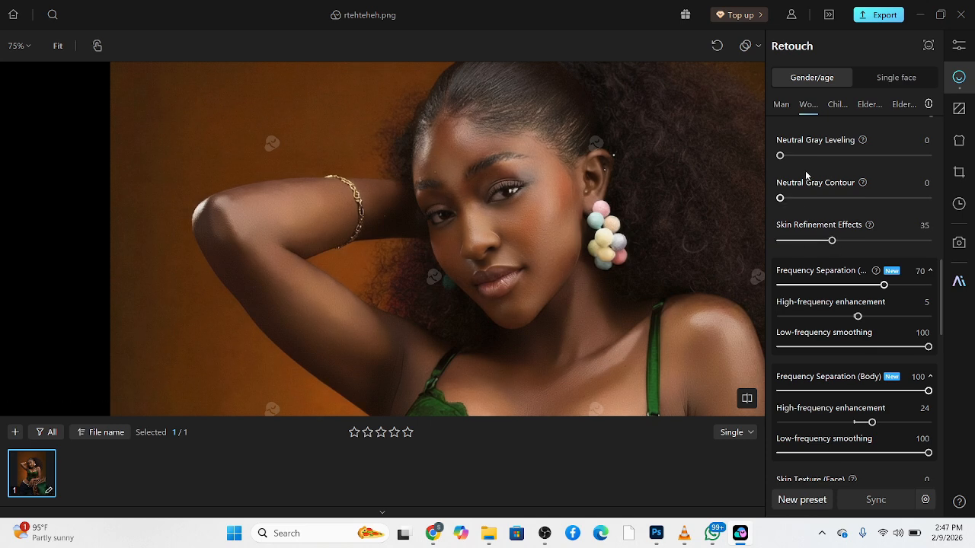
drag(805, 157, 888, 157)
drag(783, 199, 908, 202)
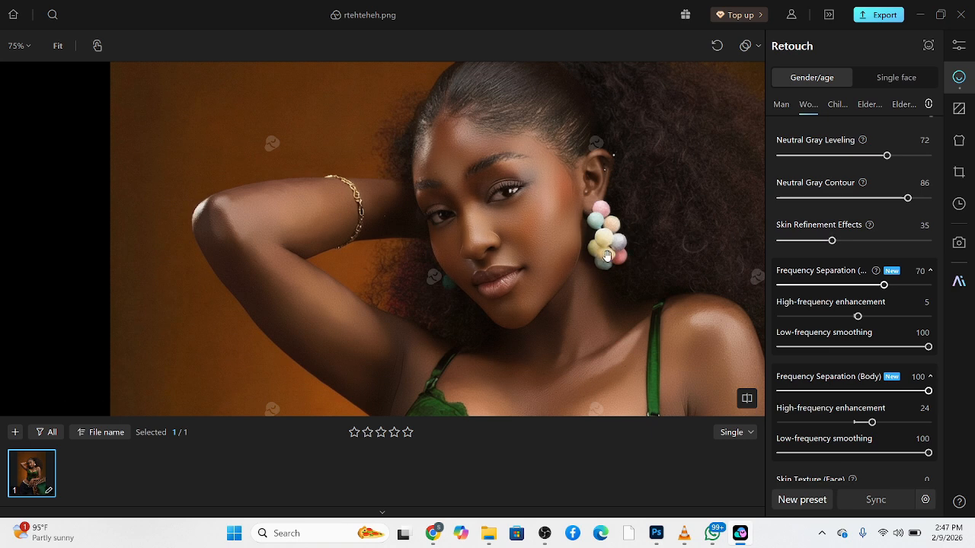
Compare the retouched portrait with the original and examine the skin on the face and upper body
key(space)
key(space)
key(space)
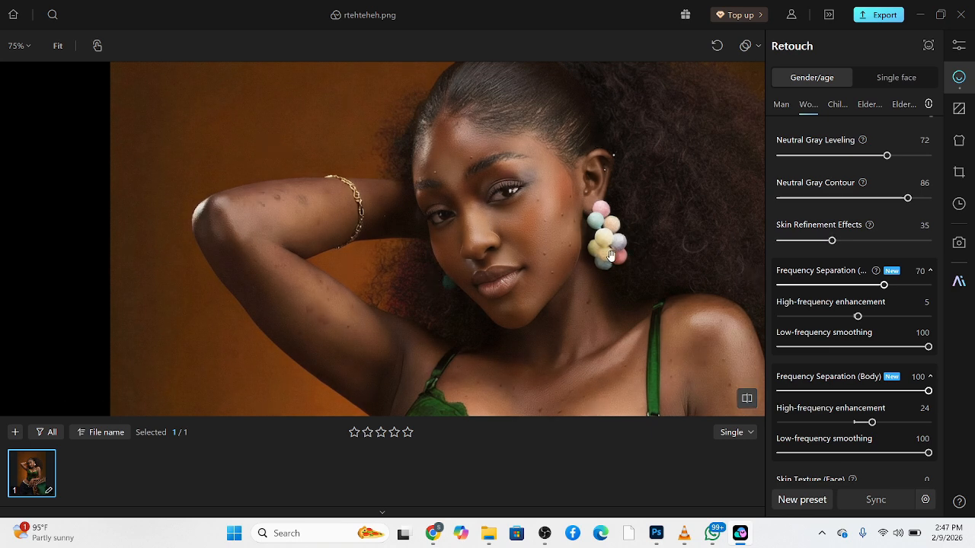
key(space)
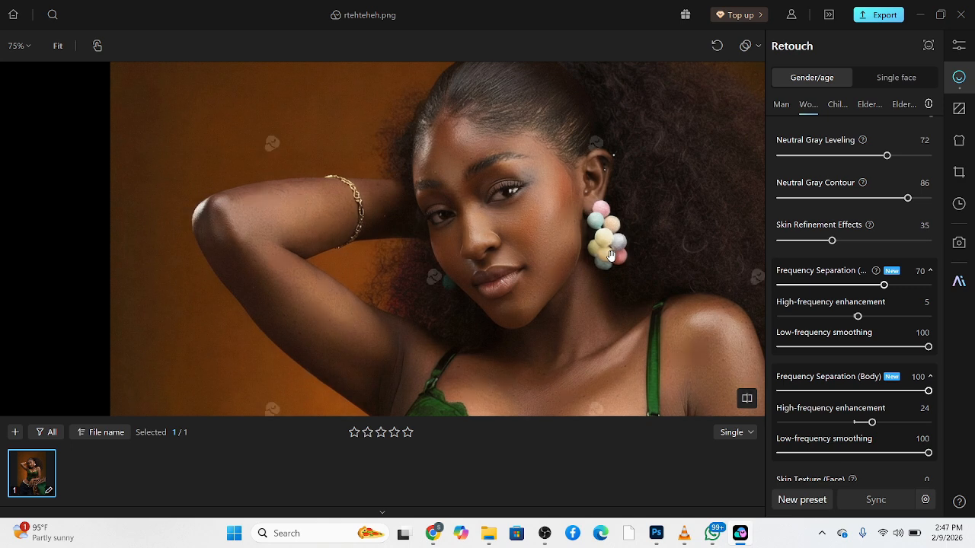
scroll(457, 227, down, 3)
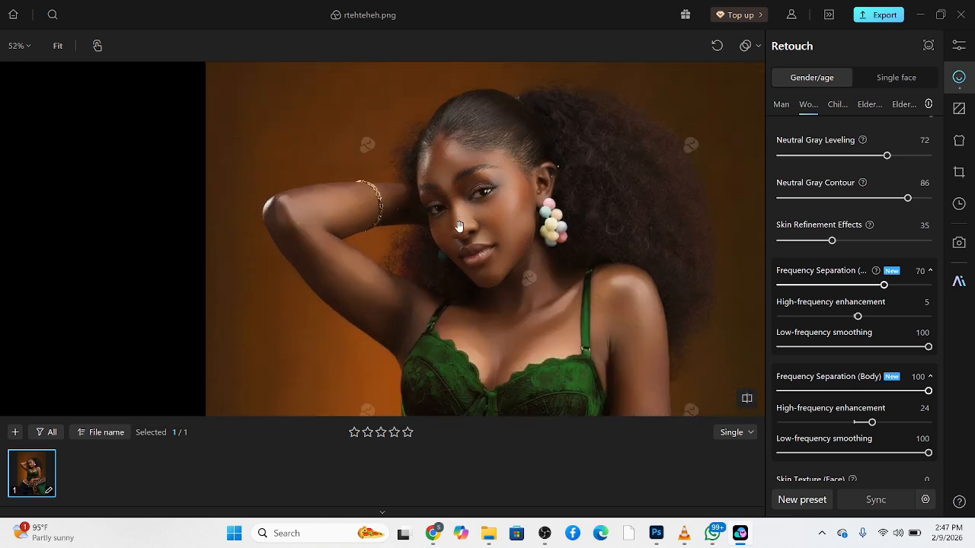
drag(373, 175, 344, 163)
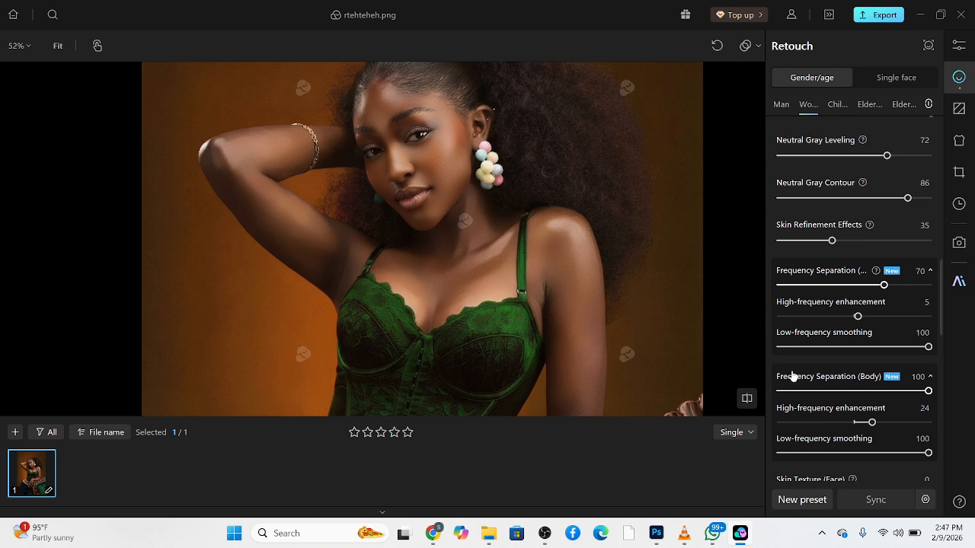
Apply the Cocoa skin tone with an intensity of 41 and set the skin temperature to 41
scroll(817, 366, down, 3)
scroll(822, 369, down, 3)
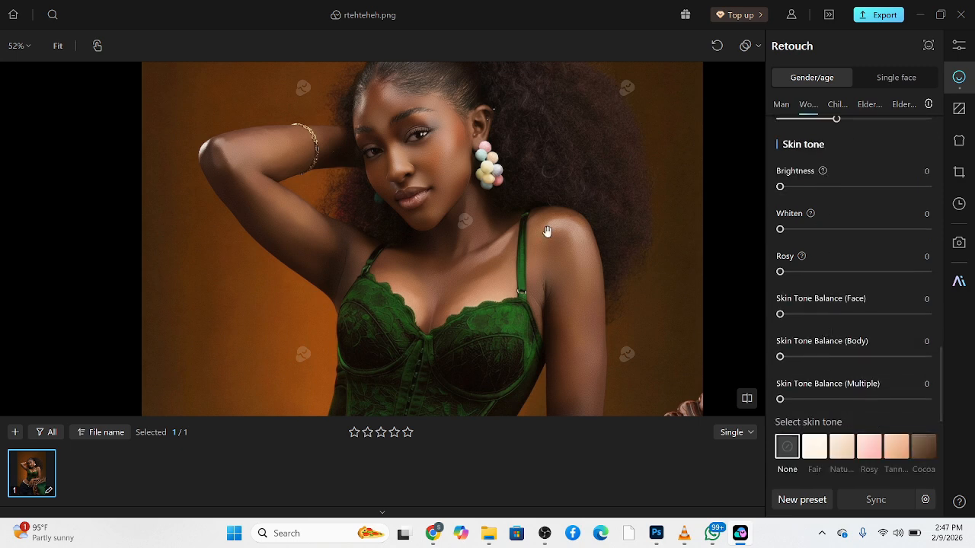
drag(430, 212, 415, 256)
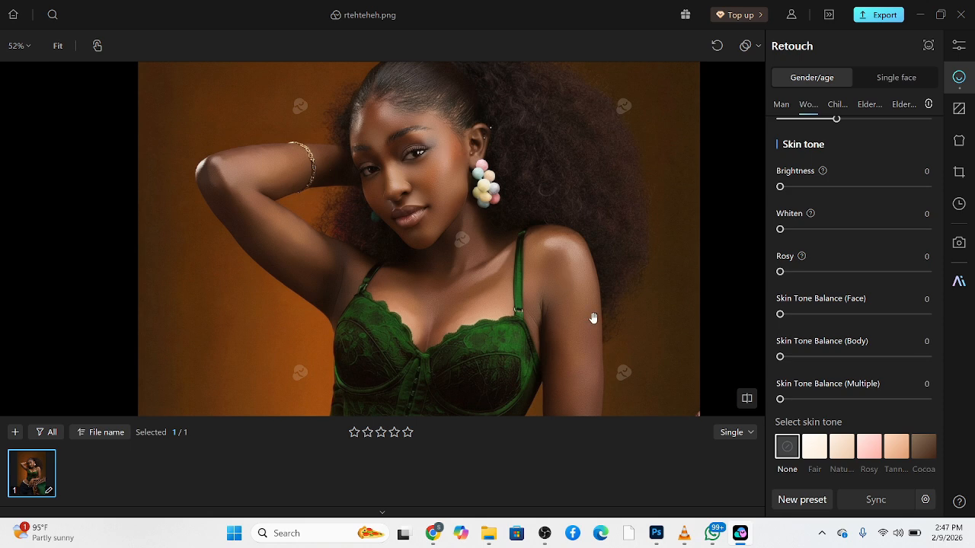
scroll(882, 349, down, 1)
click(923, 411)
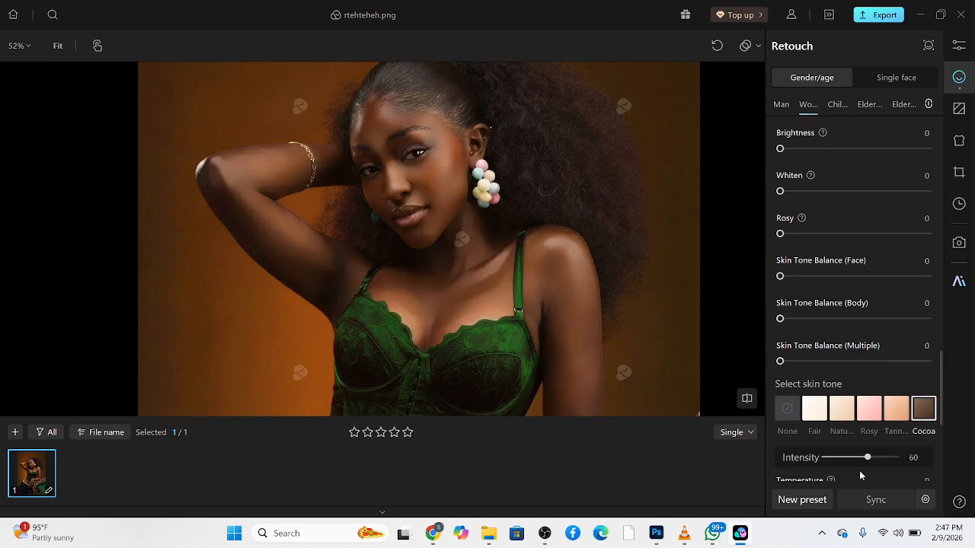
drag(868, 459, 844, 460)
scroll(868, 454, down, 1)
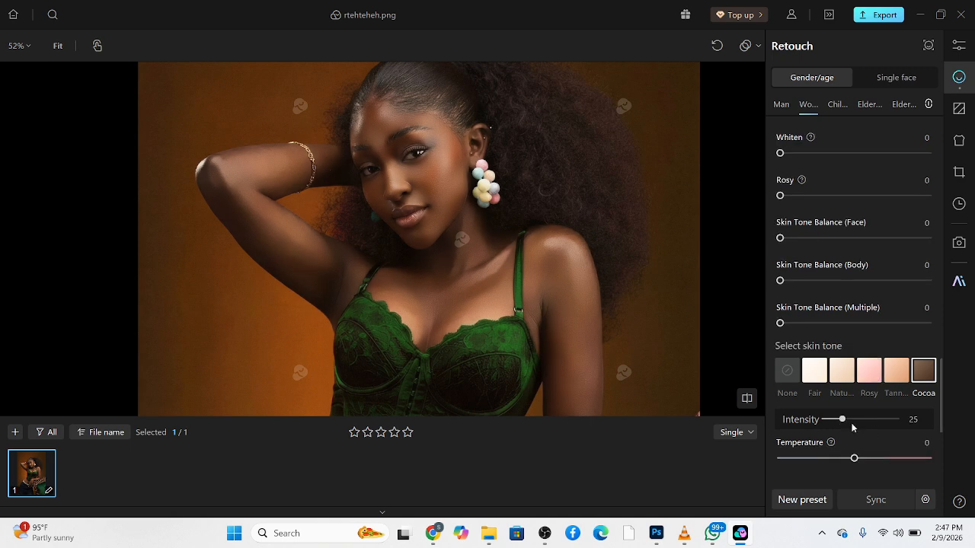
drag(842, 424, 853, 424)
drag(854, 458, 870, 460)
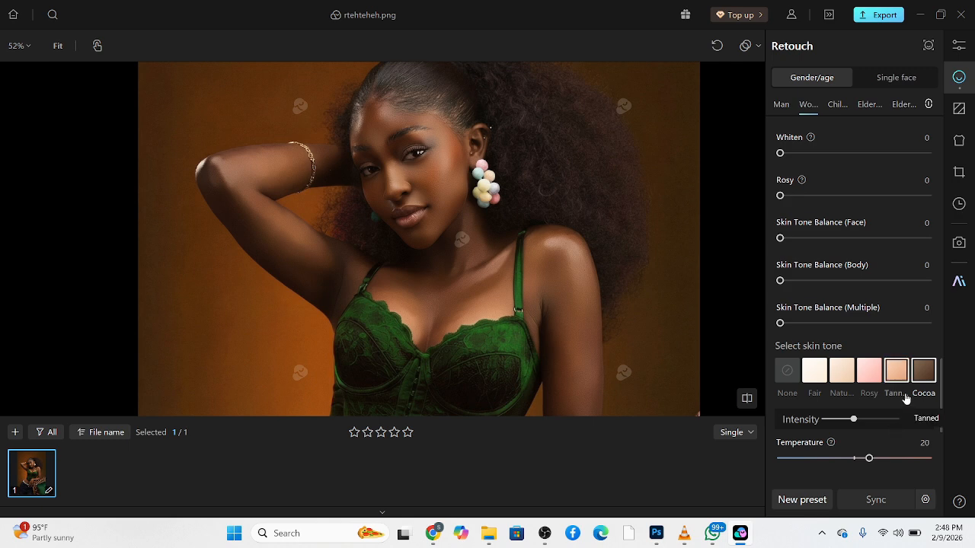
drag(869, 457, 886, 459)
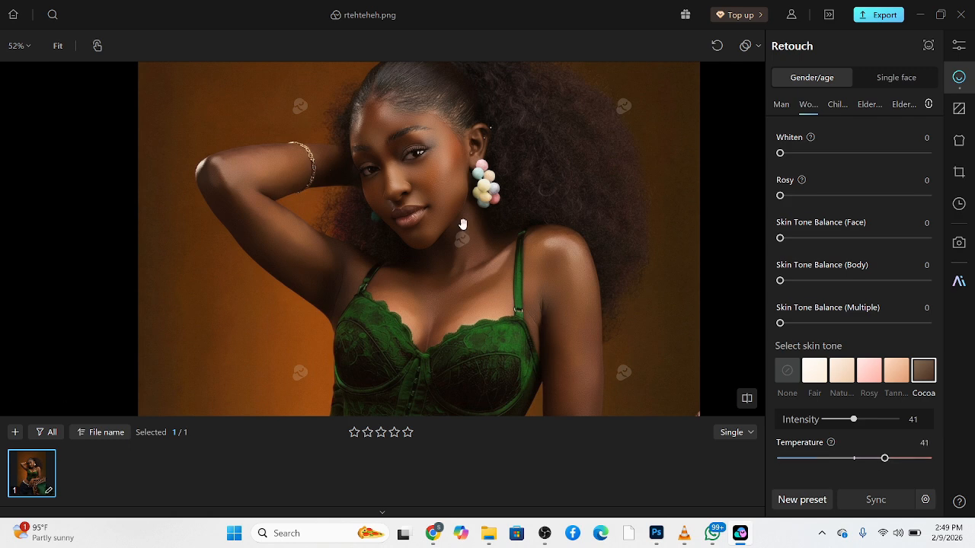
scroll(447, 193, down, 2)
scroll(447, 194, down, 1)
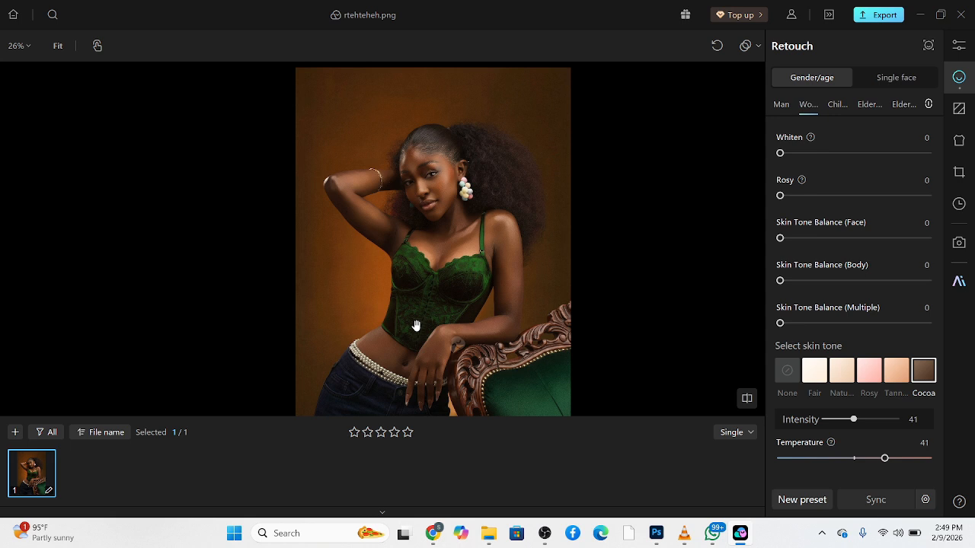
scroll(408, 280, down, 1)
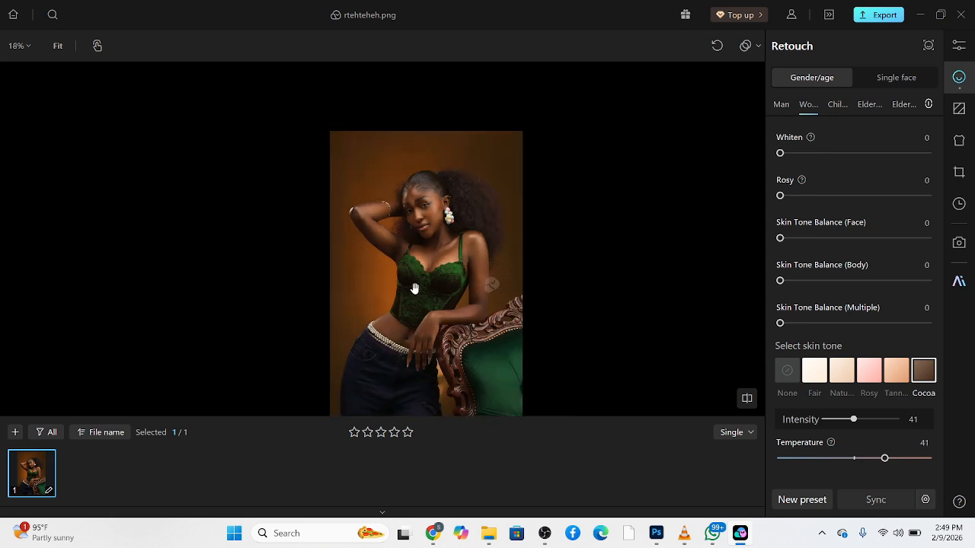
Set Skin Tone Balance (Multiple) to 29 and Skin Tone Balance (Body) to 10
scroll(416, 289, up, 2)
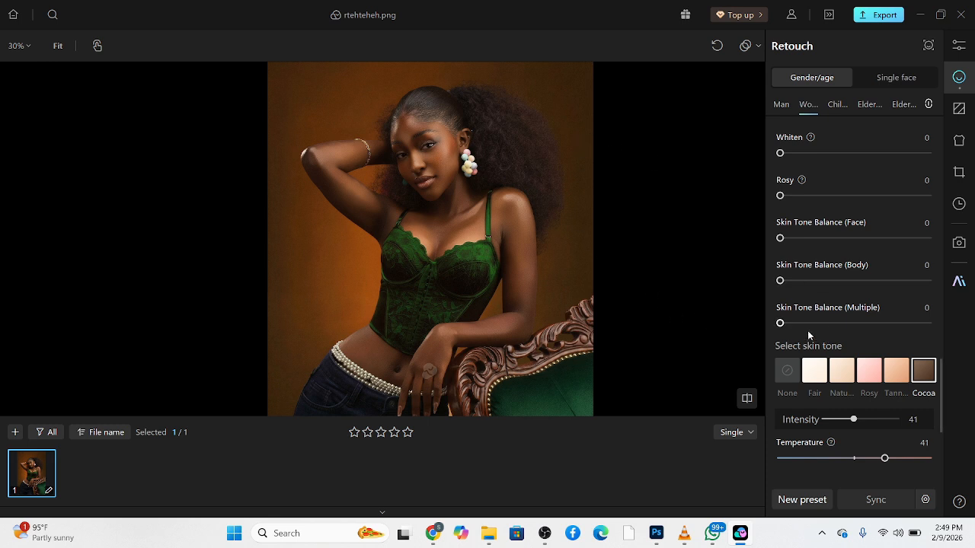
drag(806, 323, 822, 323)
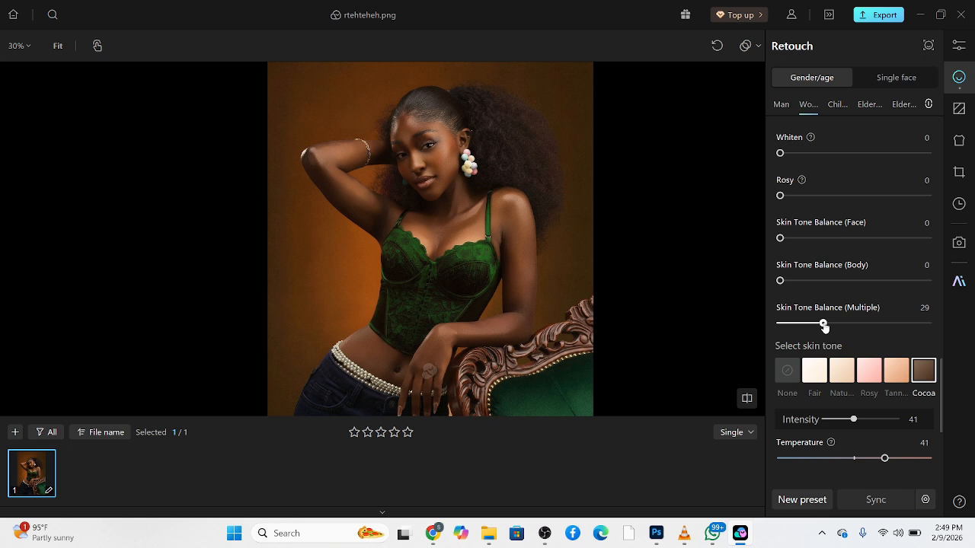
click(786, 281)
drag(786, 282, 794, 282)
Apply the Model body type to the woman's figure with an intensity of 32
scroll(869, 248, down, 3)
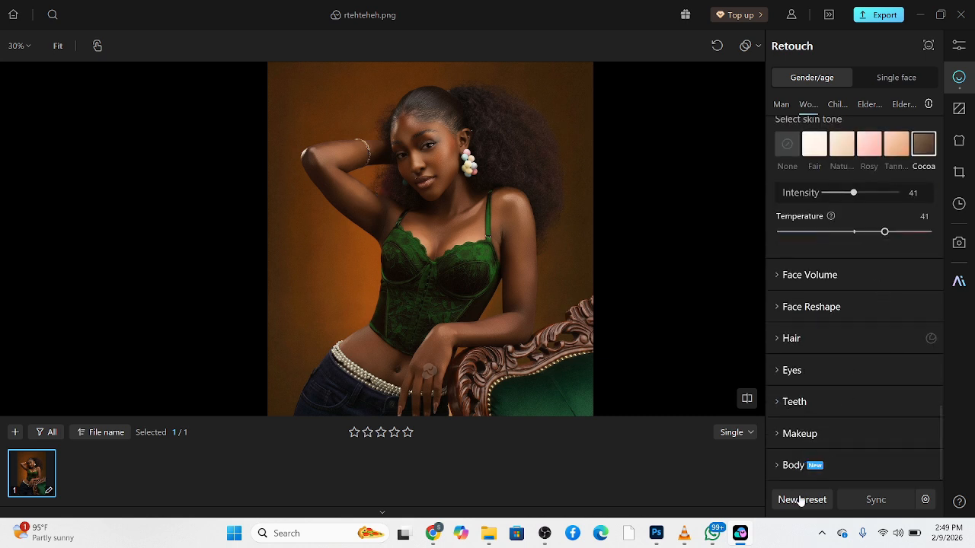
click(795, 470)
scroll(848, 446, down, 3)
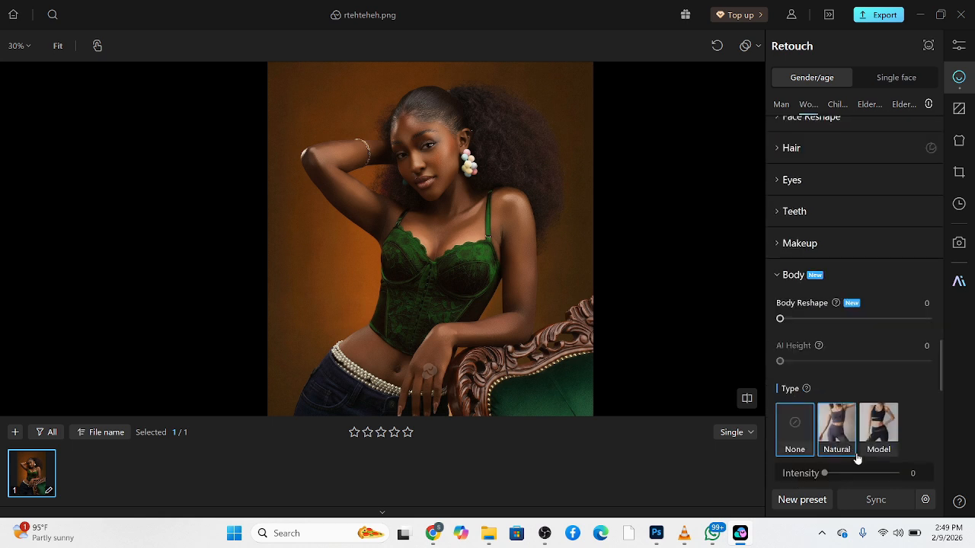
click(879, 441)
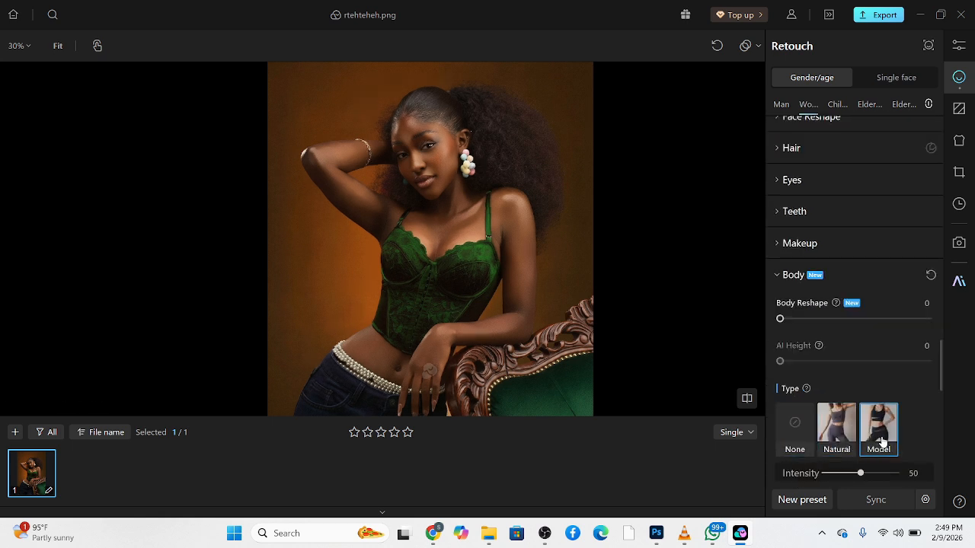
drag(854, 427, 847, 435)
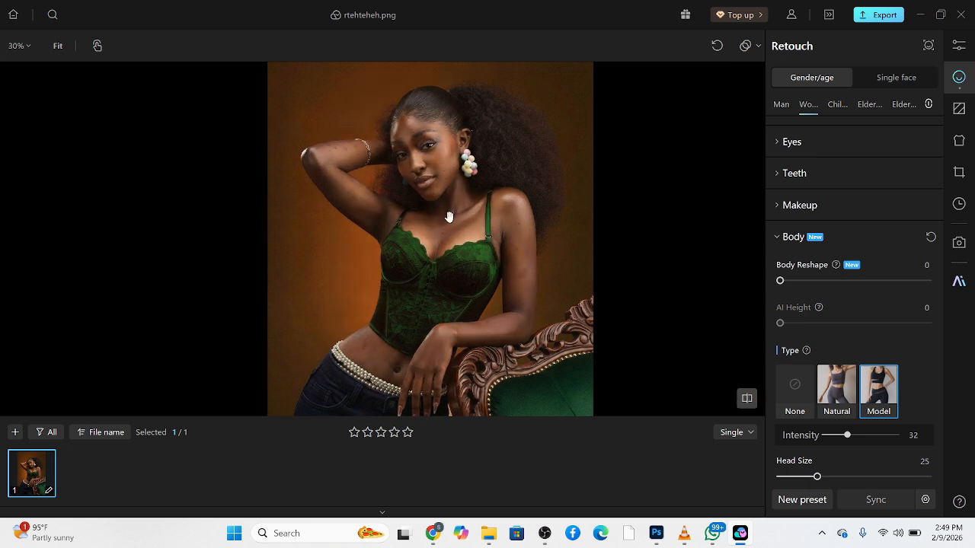
Set the skin Brightness to 20 and Whiten to 8
scroll(803, 198, up, 5)
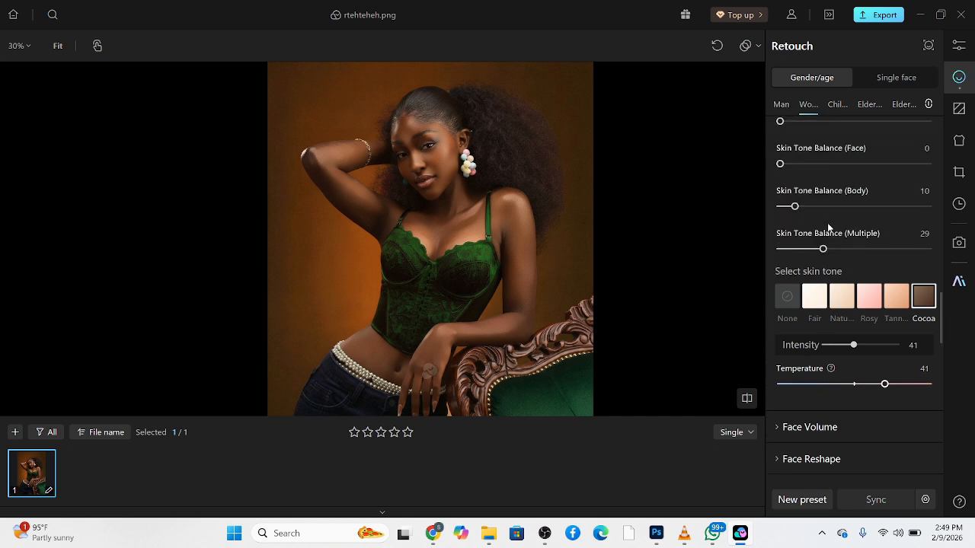
scroll(828, 227, up, 3)
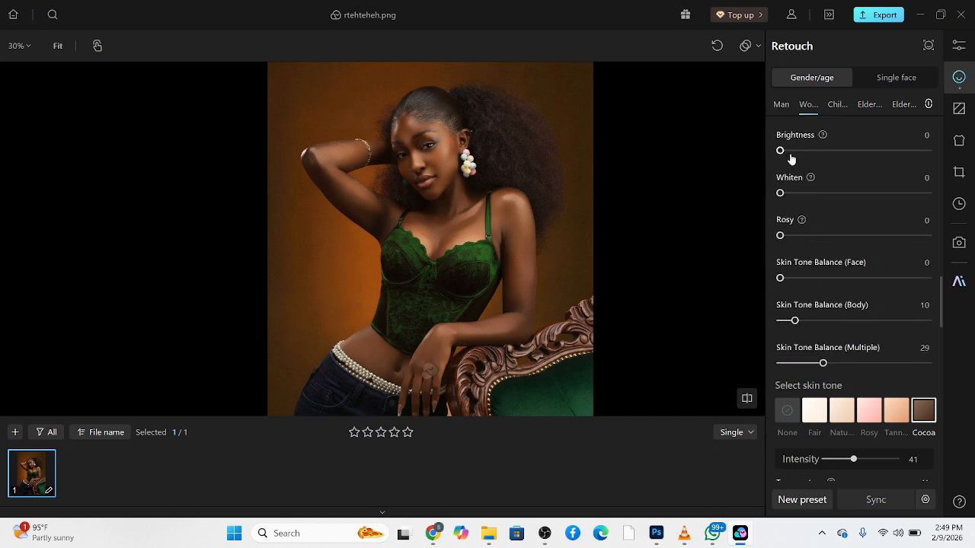
drag(781, 151, 810, 150)
drag(782, 193, 793, 194)
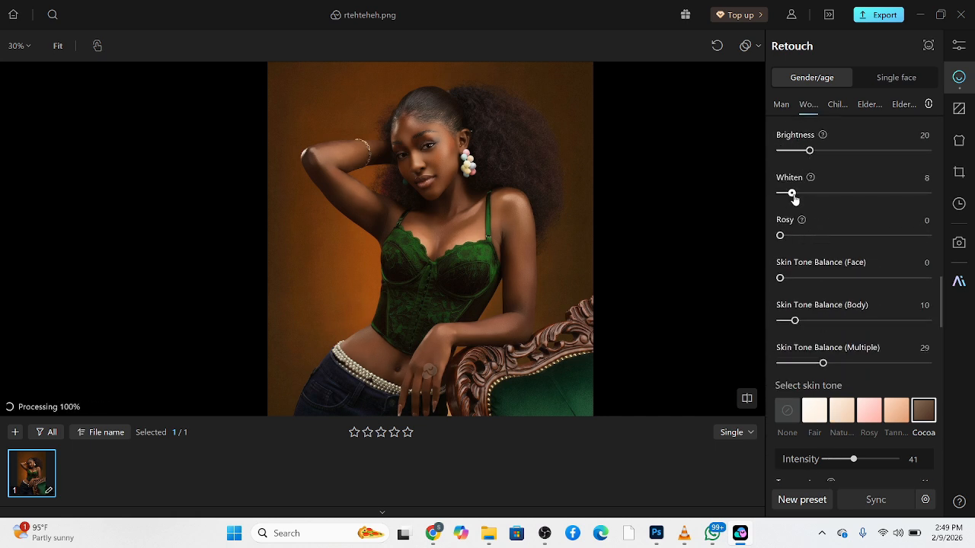